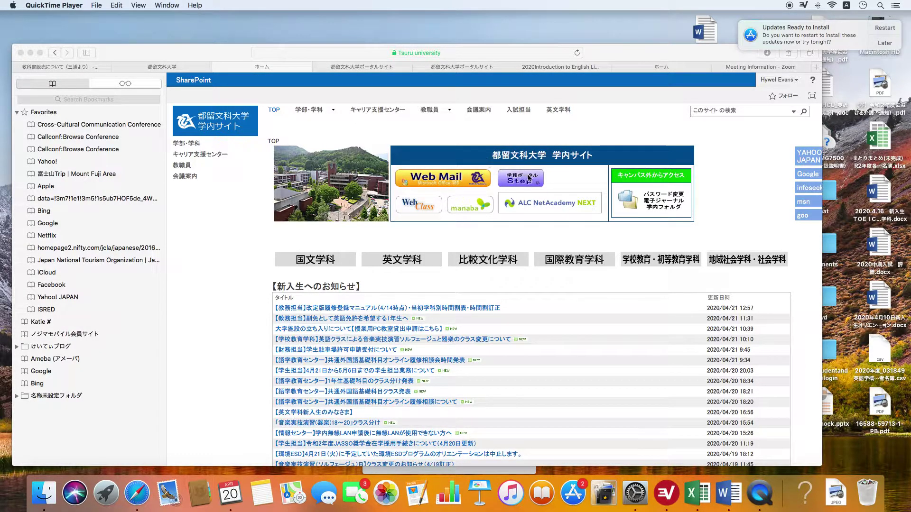
Bring the Safari window with the SharePoint 学内サイト home page to the front
click(527, 179)
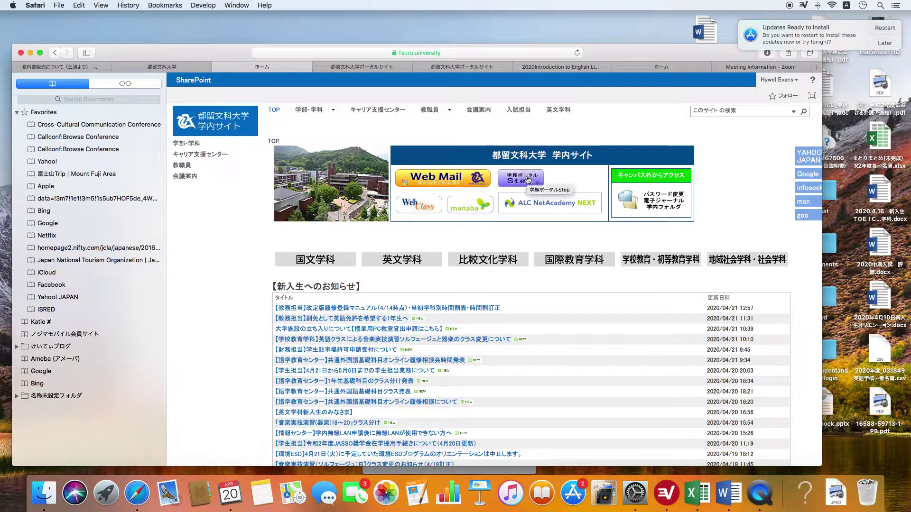
Log in to the STEP portal using the saved login details
click(528, 180)
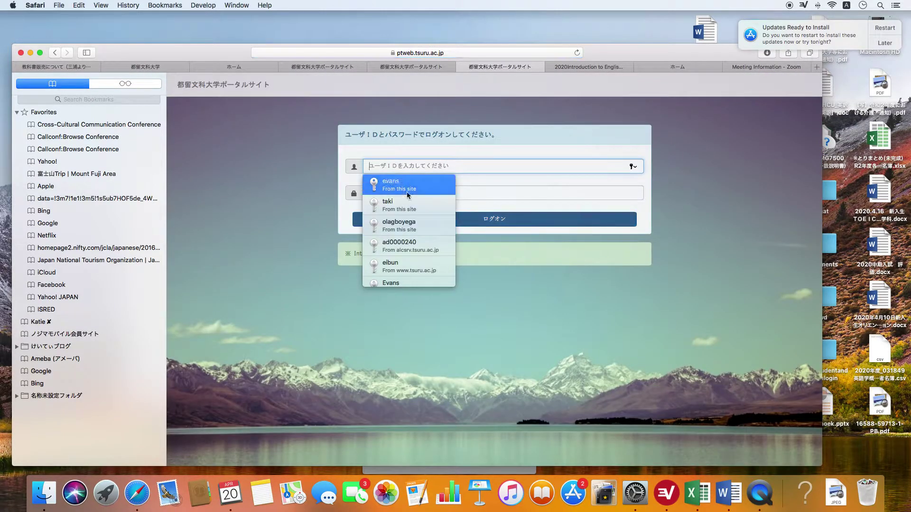
click(405, 189)
click(485, 219)
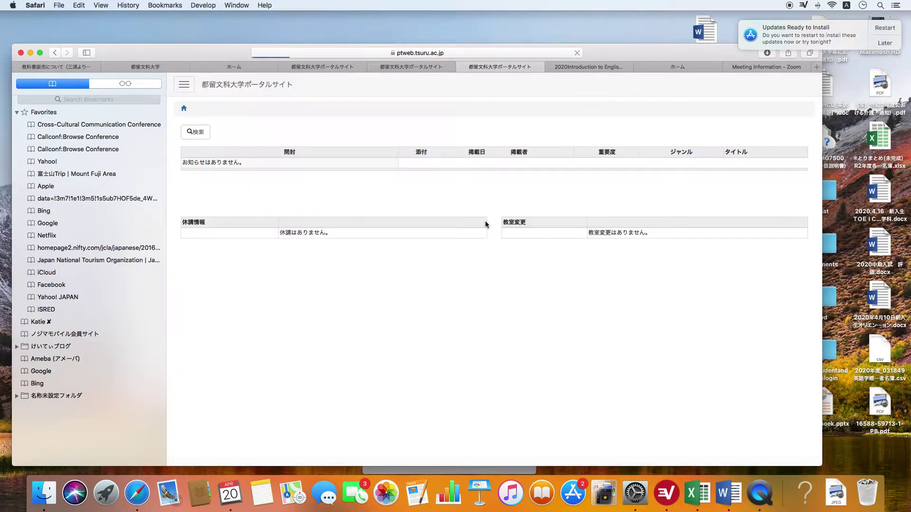
Go to 授業支援 and open the management menu for 英語学概論IA
click(185, 86)
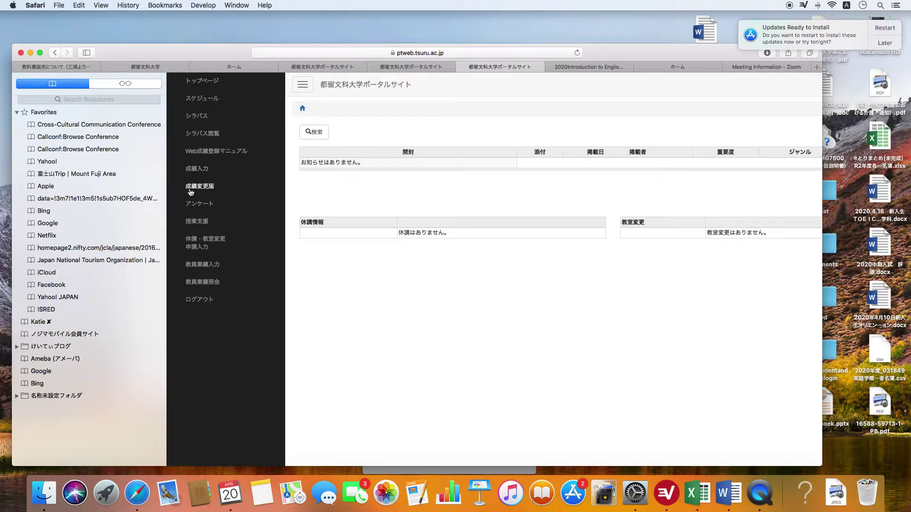
click(203, 222)
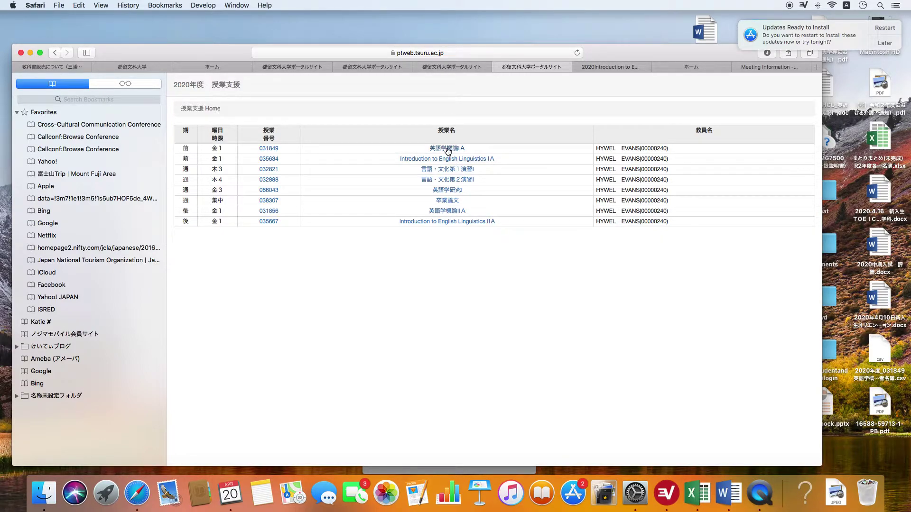
click(447, 149)
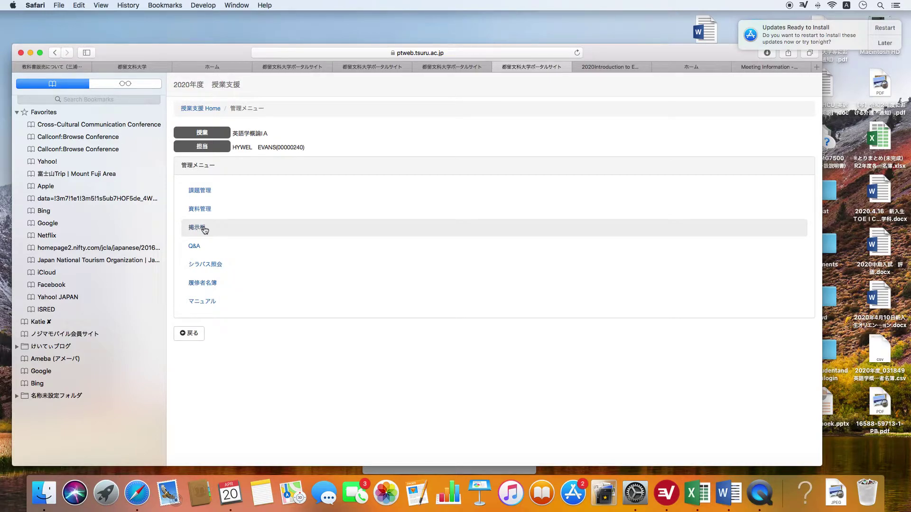
click(202, 283)
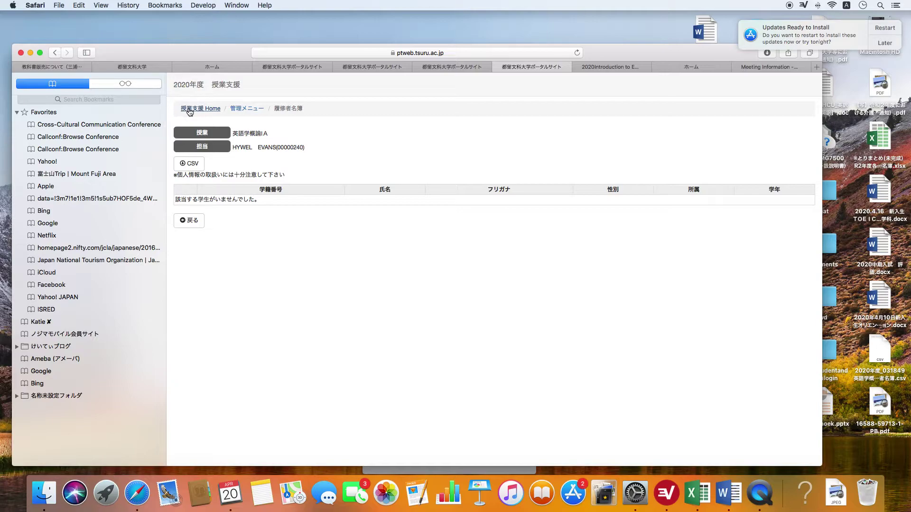
click(189, 109)
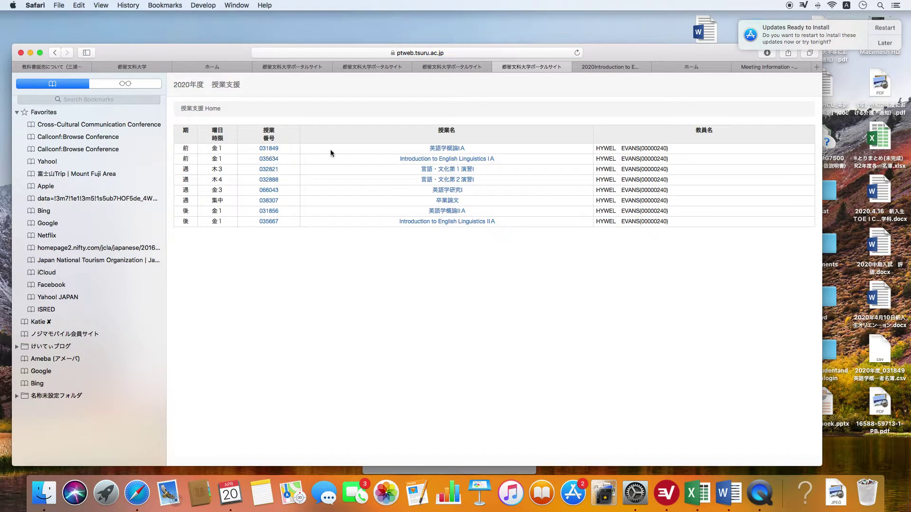
Open the 英語学概論IA 掲示板 and start a new post dated 2020/04/21
click(449, 149)
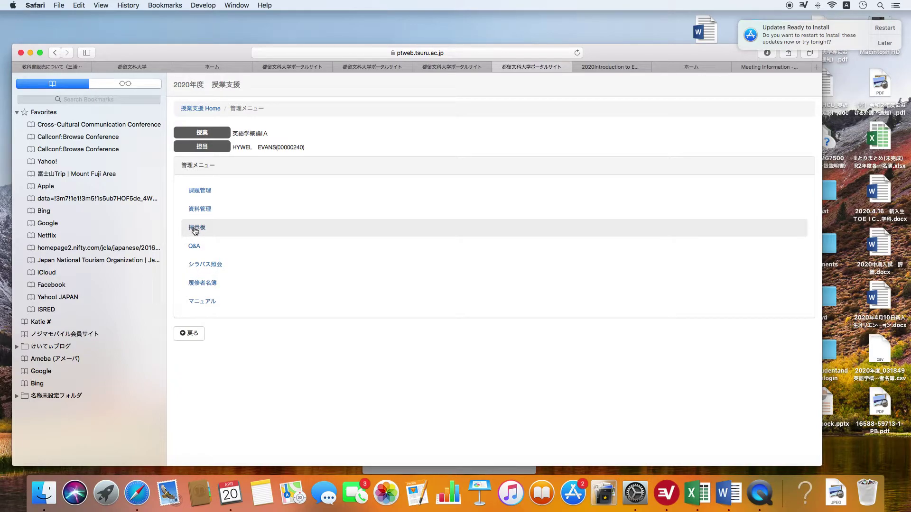
click(195, 230)
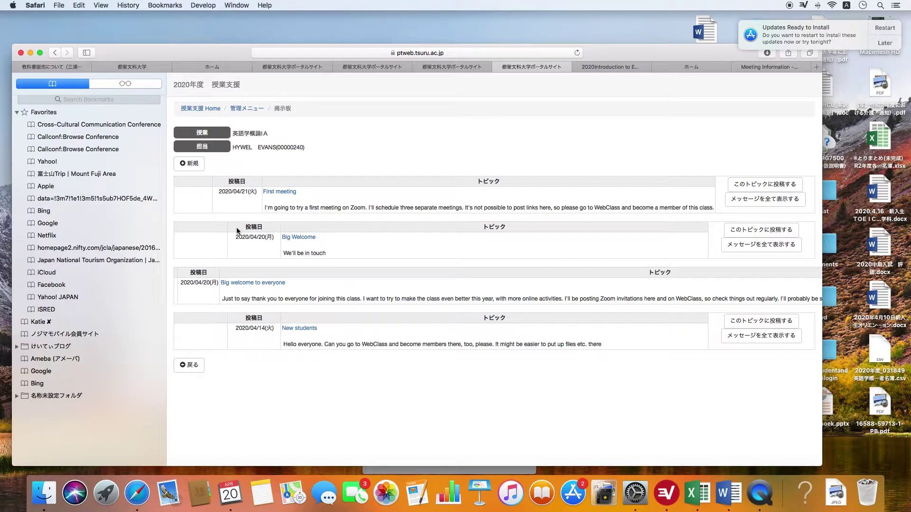
click(192, 165)
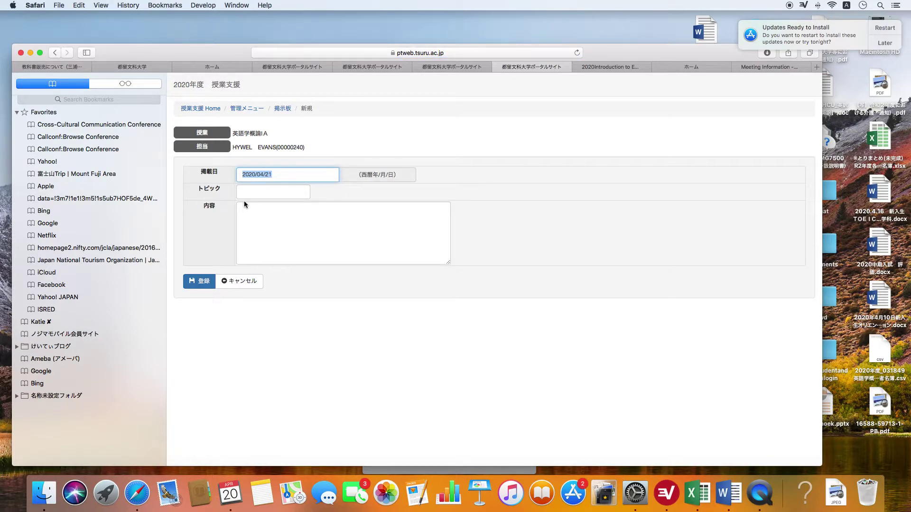
Publish a 'Zoom meeting' post with the pasted Zoom invitation, then reopen it
click(264, 194)
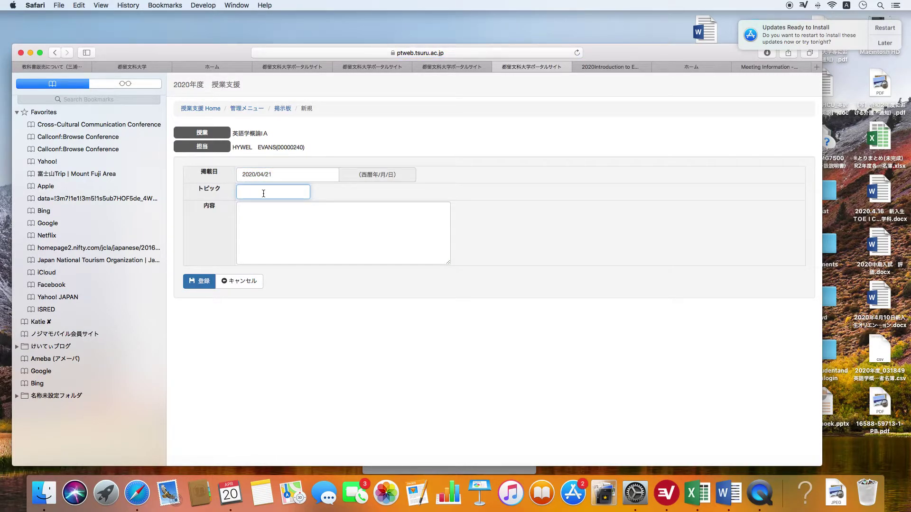
text(Zoom meeting)
click(276, 221)
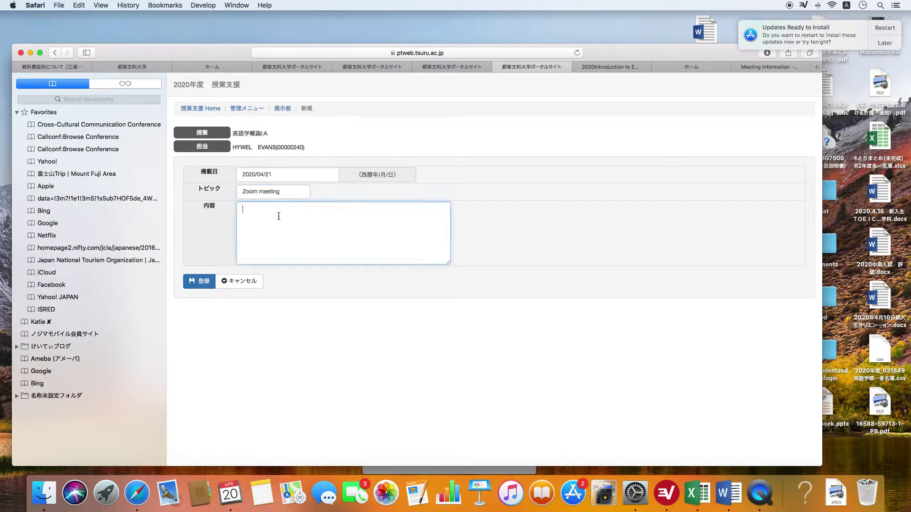
key(super+v)
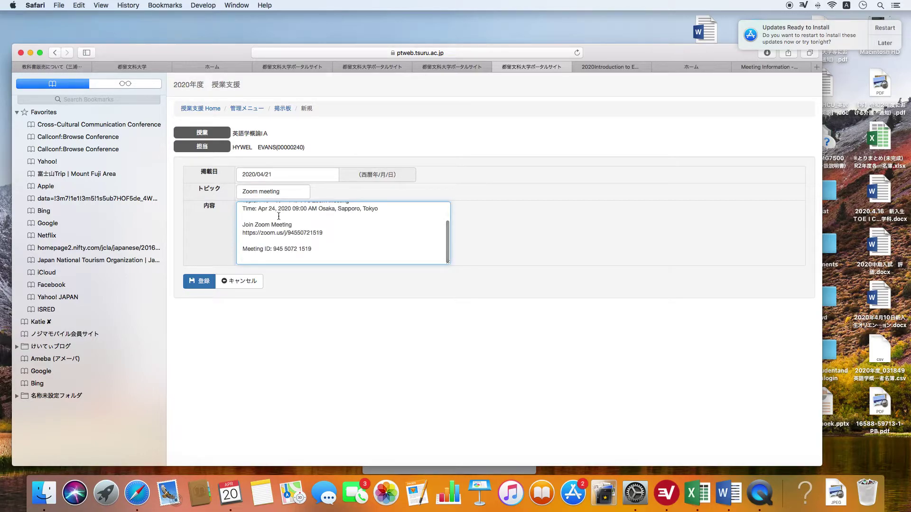
click(206, 283)
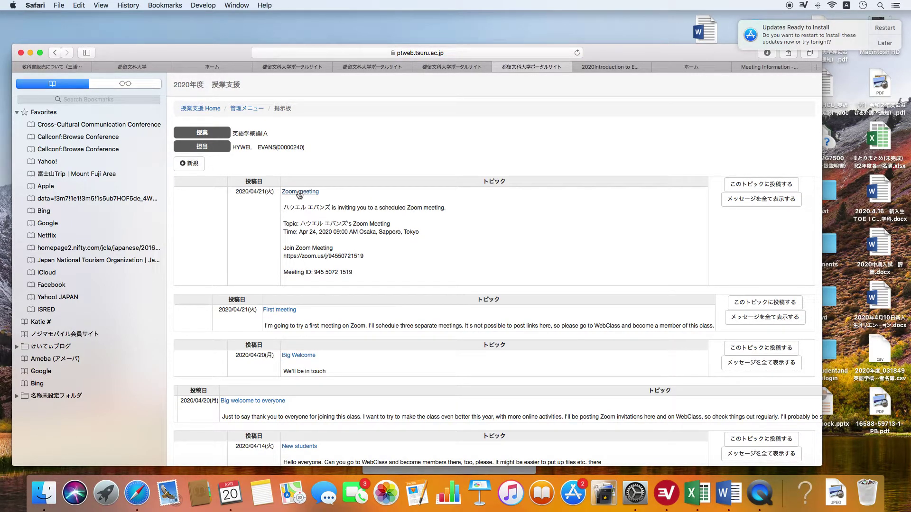
click(299, 192)
Delete the 'Zoom meeting' post and confirm the deletion with OK
scroll(343, 236, down, 3)
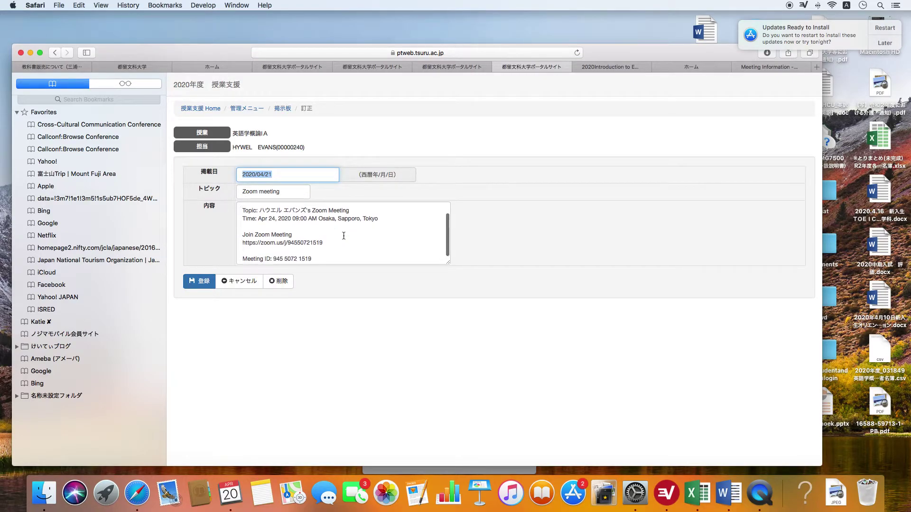
scroll(344, 236, up, 2)
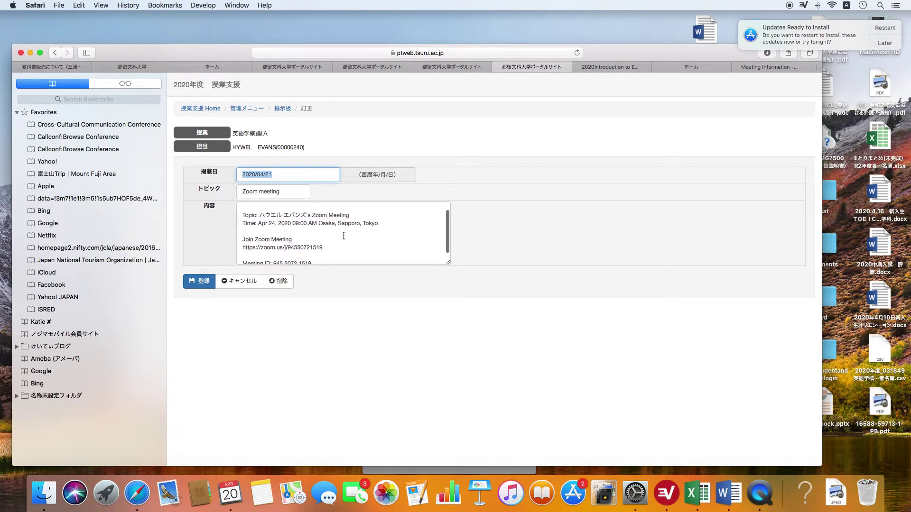
click(282, 284)
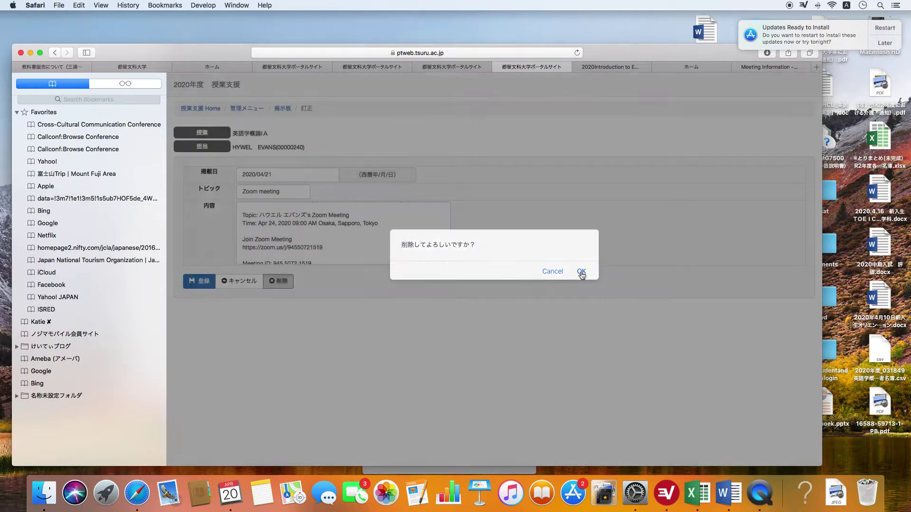
click(581, 273)
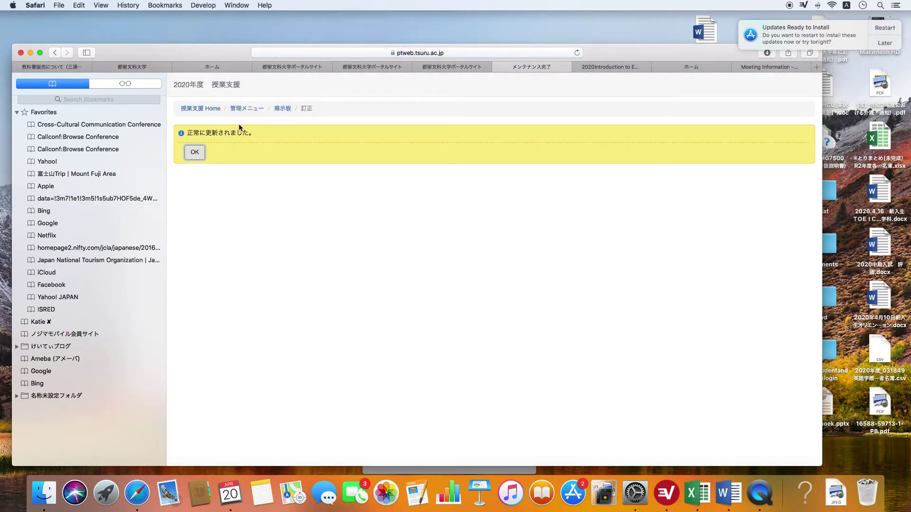
Return to 授業支援 and open a new post form on the 英語学概論IA 掲示板
click(191, 108)
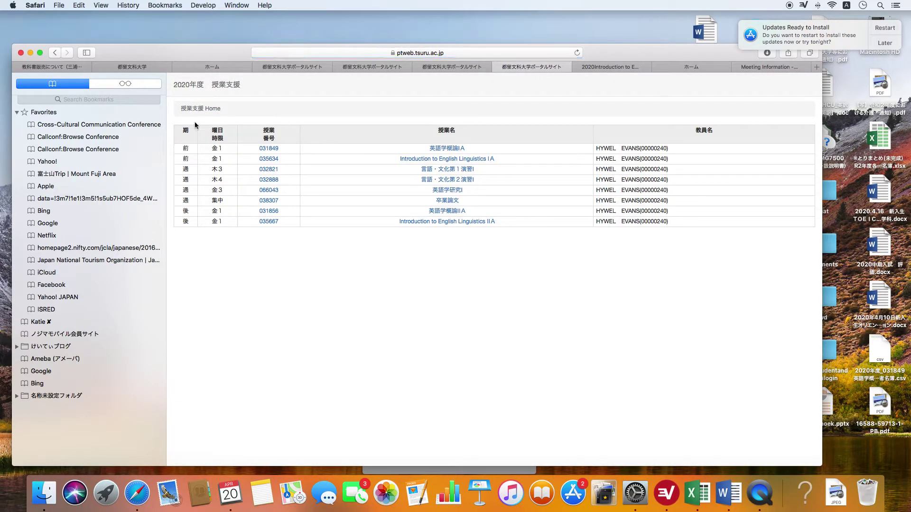
click(447, 149)
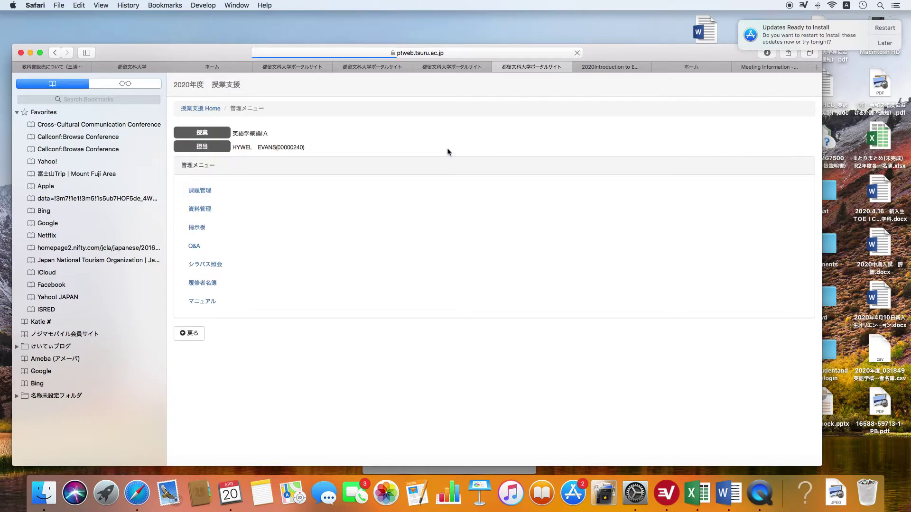
click(198, 228)
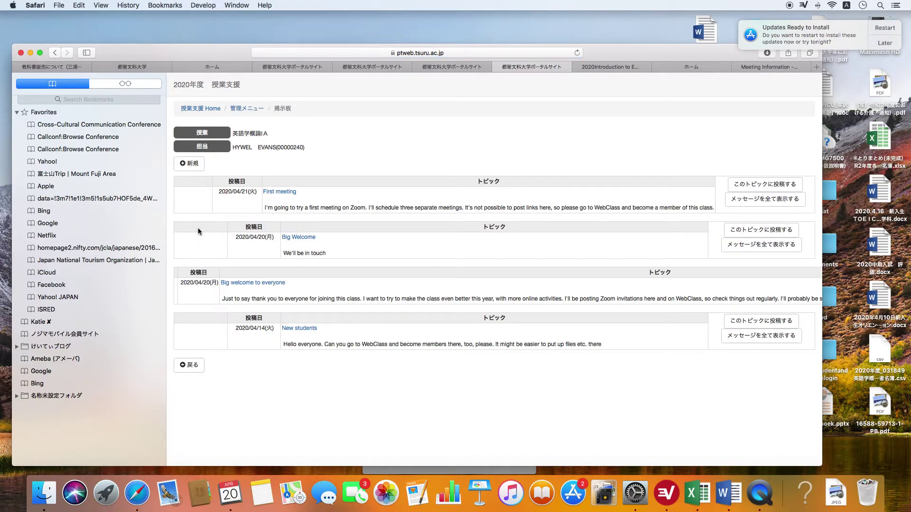
click(201, 165)
Post topic 'WebClass' with message 'Become a member of this class on WebClass'
click(274, 194)
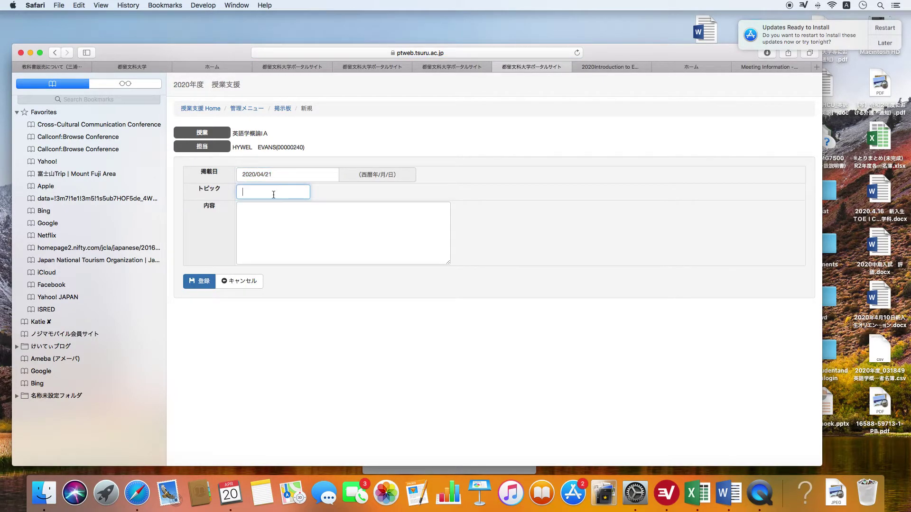
text(WebClass)
click(273, 209)
text(Beco)
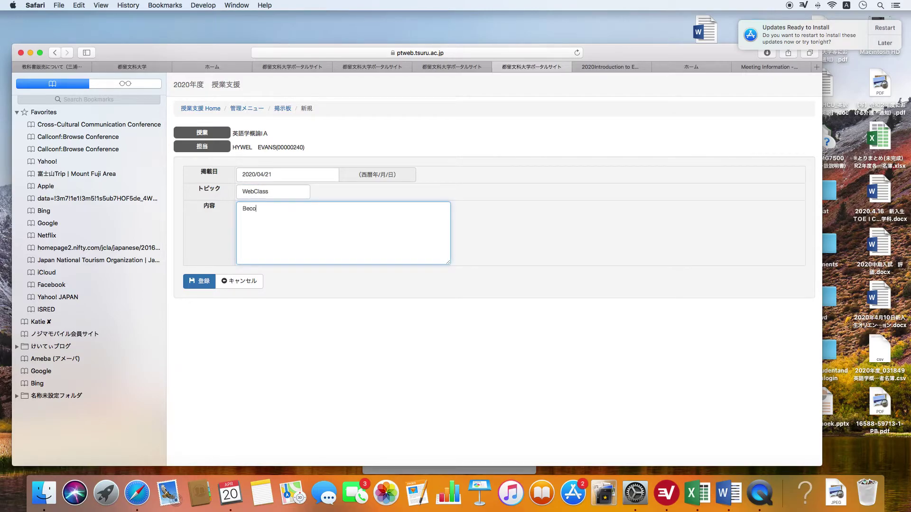
text(me a member of this class on WebClass)
click(200, 283)
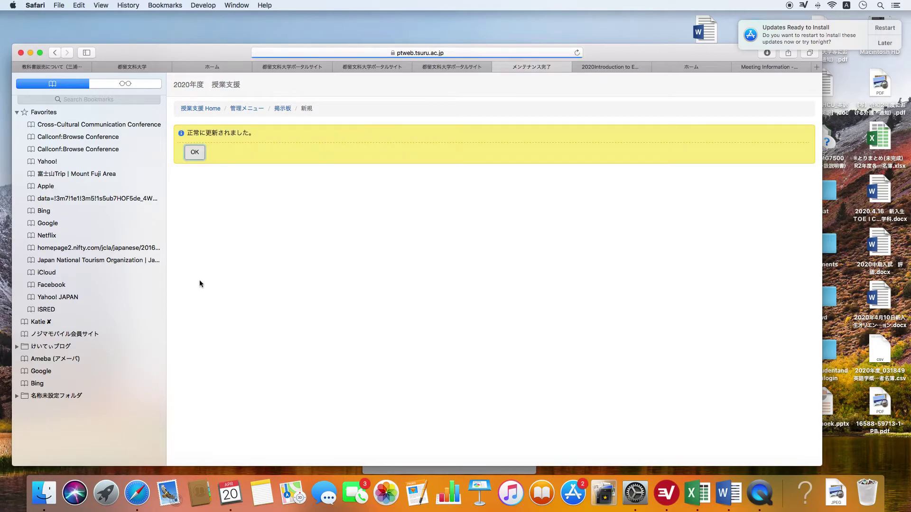
click(194, 154)
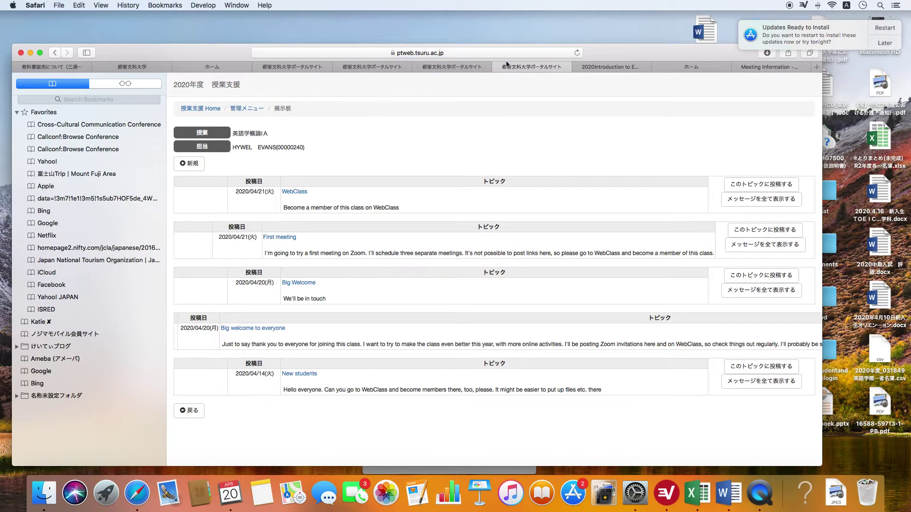
Switch to the SharePoint home tab and launch WebClass
click(446, 67)
click(383, 66)
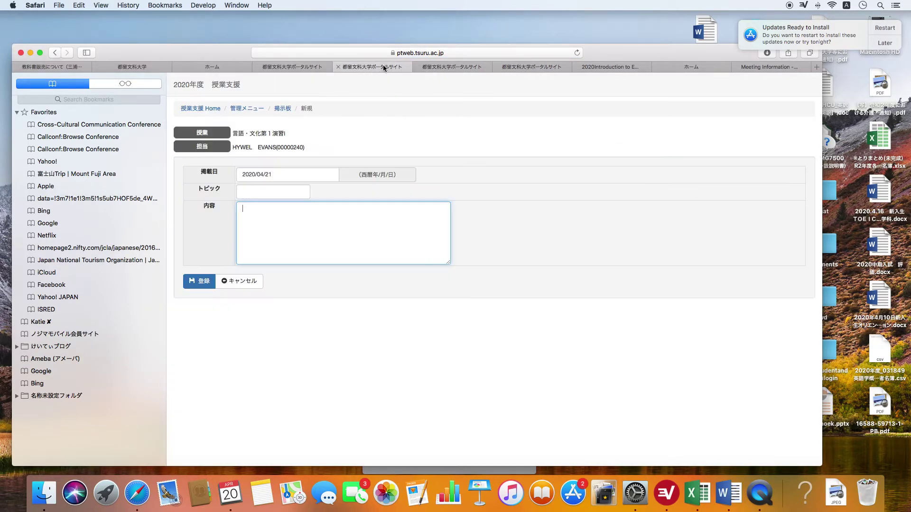
click(324, 66)
click(231, 70)
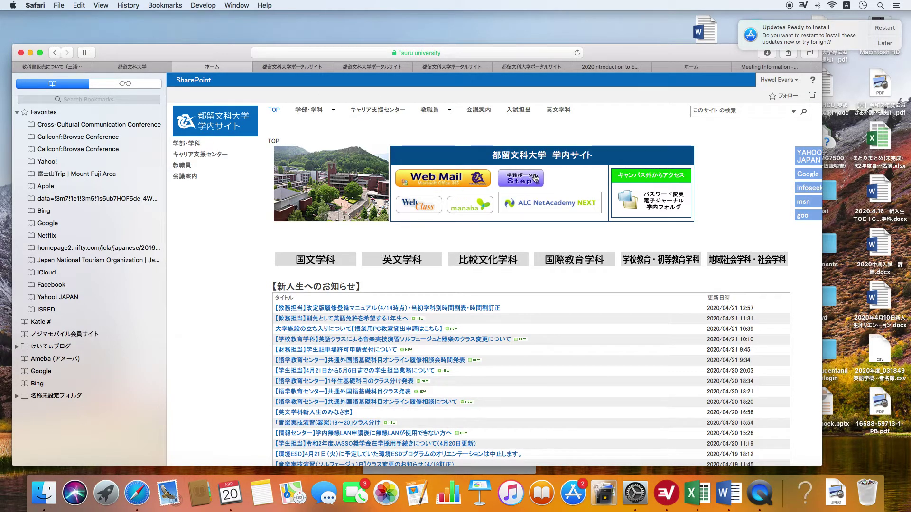
click(423, 207)
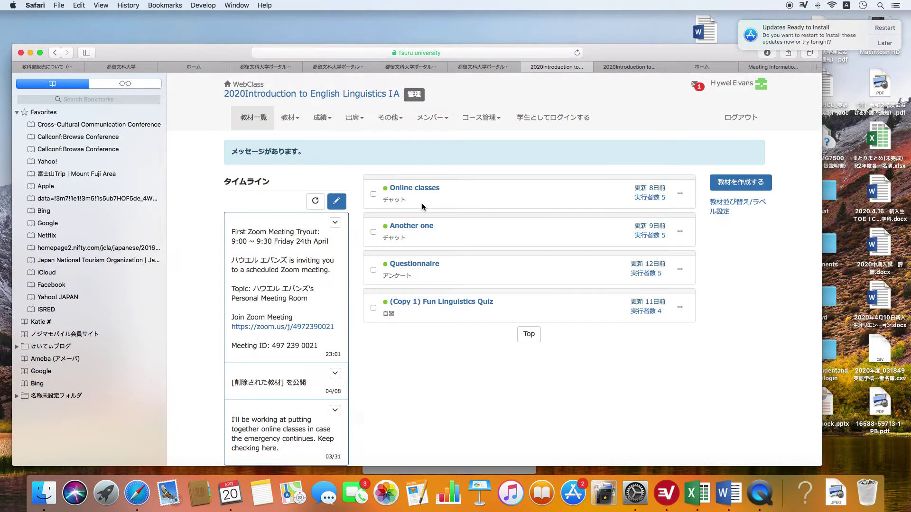
Show the WebClass コースリスト with the 2020 前期 timetable
click(734, 87)
click(719, 102)
scroll(532, 173, down, 5)
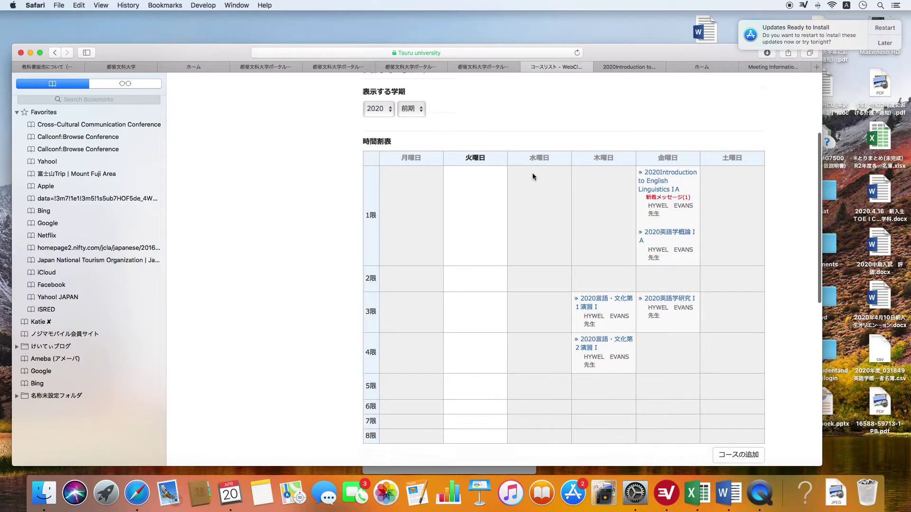
scroll(532, 173, up, 5)
scroll(532, 172, down, 4)
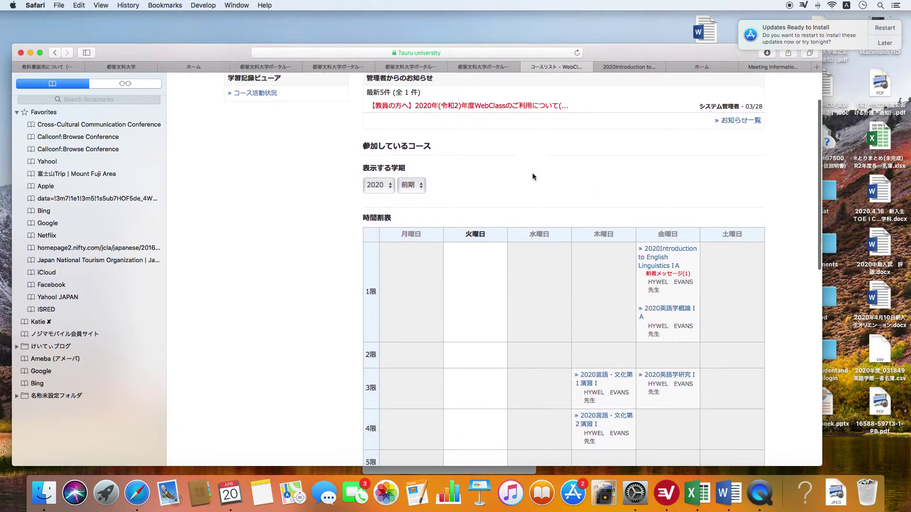
scroll(532, 176, down, 1)
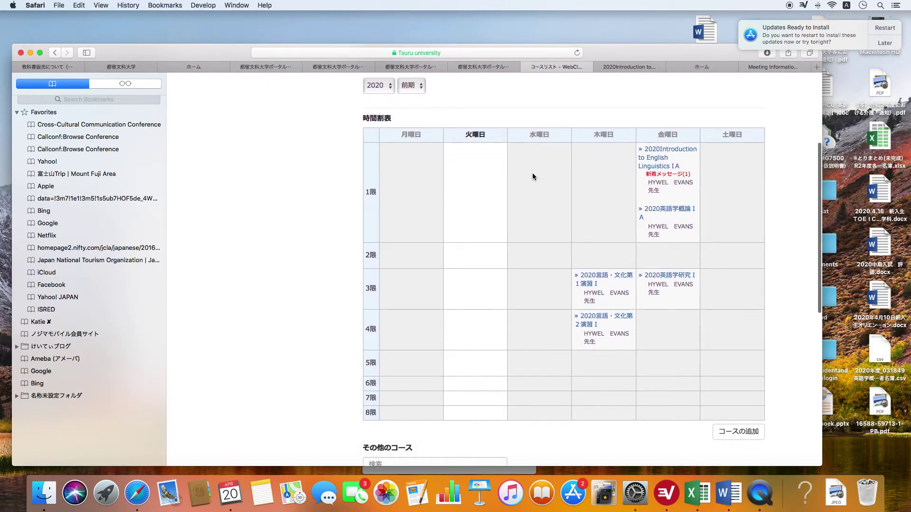
Post the pasted Zoom invitation to the 2020Introduction to English Linguistics IA timeline
click(674, 153)
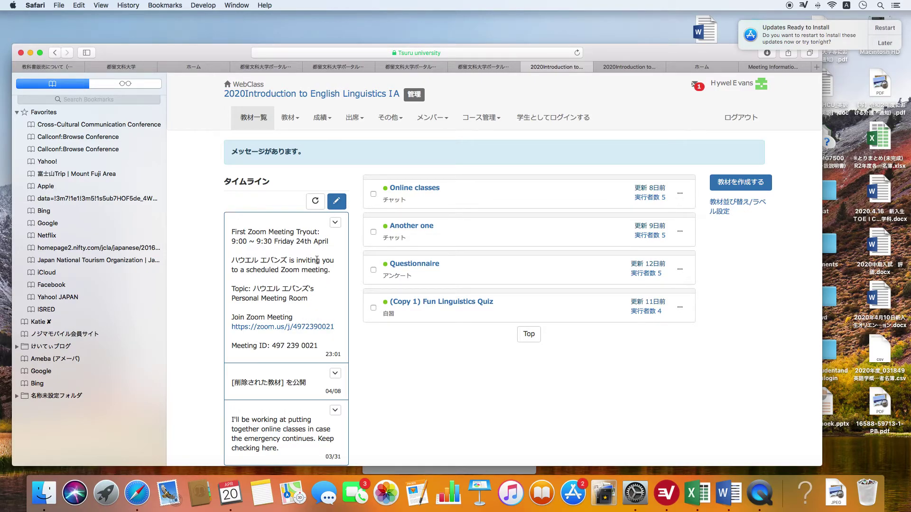
click(336, 205)
click(280, 289)
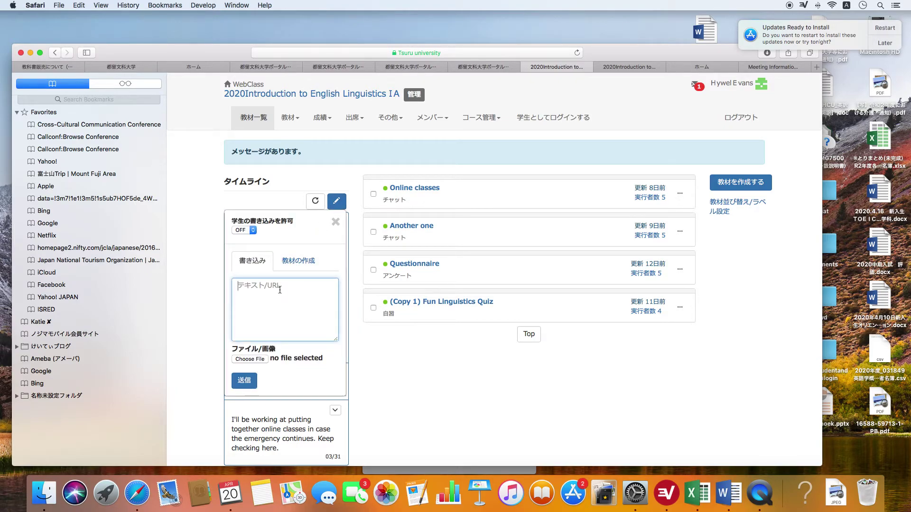
key(super+v)
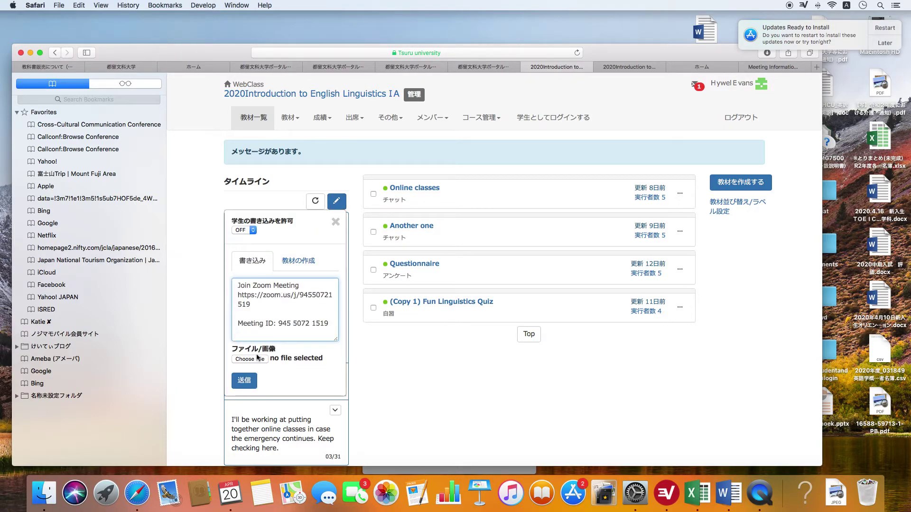
click(244, 381)
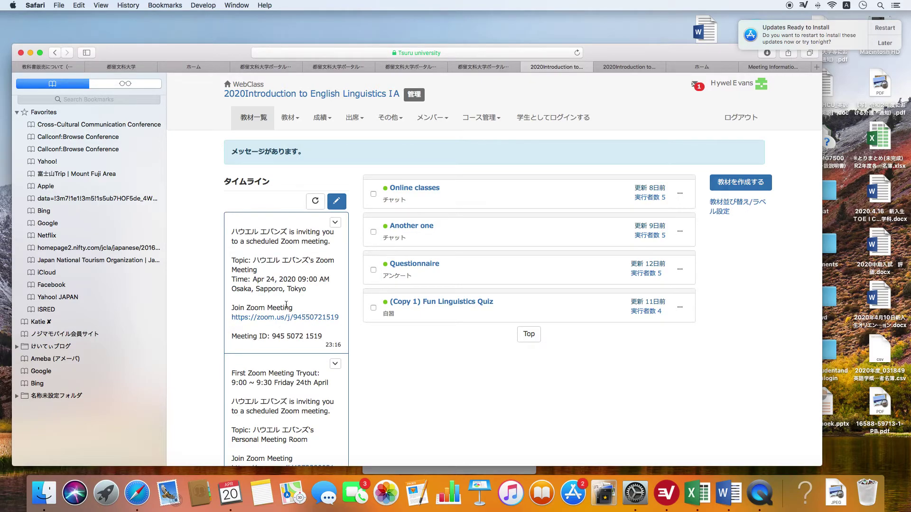
scroll(286, 304, down, 5)
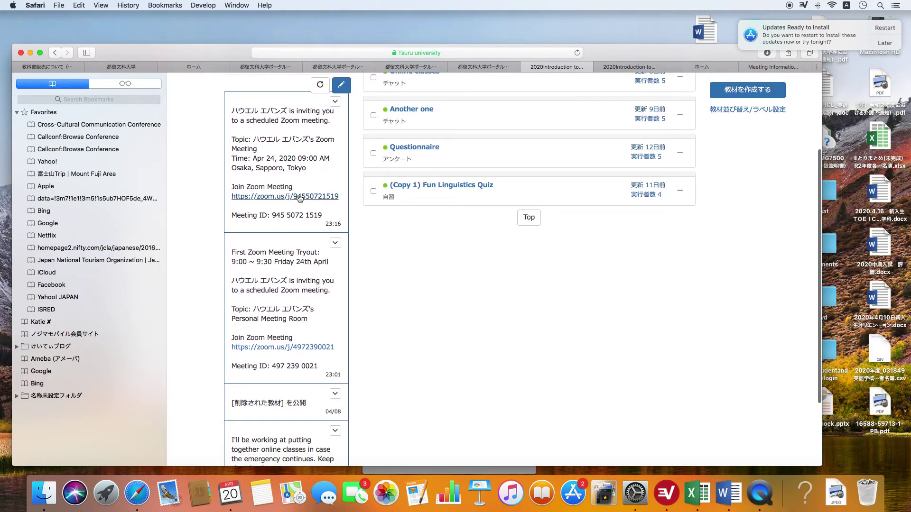
scroll(301, 146, up, 2)
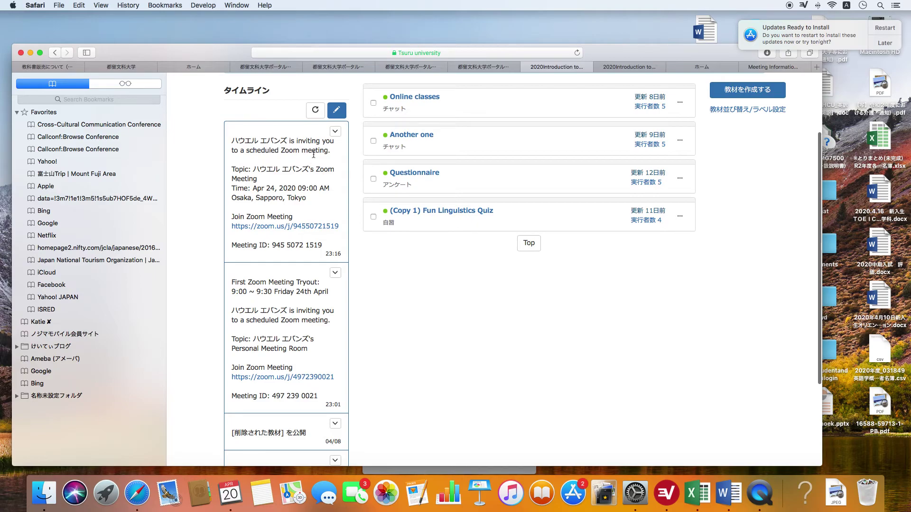